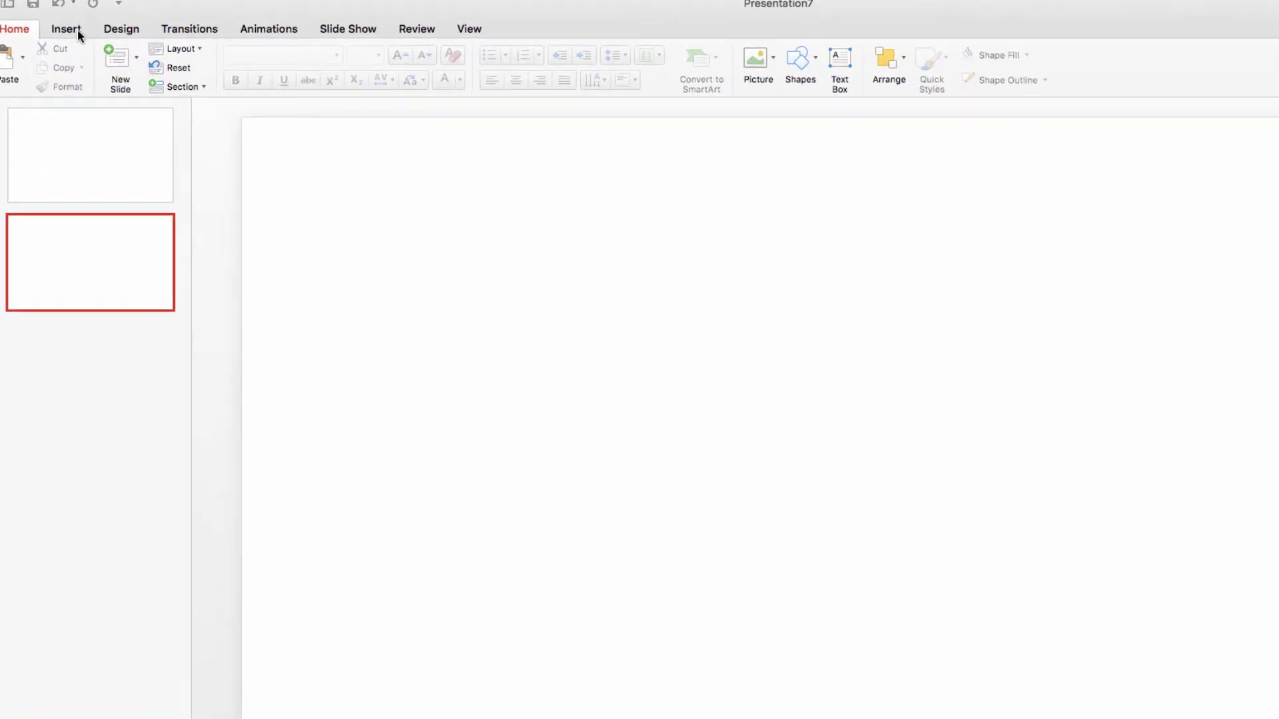
Draw a first Snip Same Side Corner Rectangle on the blank slide
{"action": "left_click", "coordinate": [77, 30]}
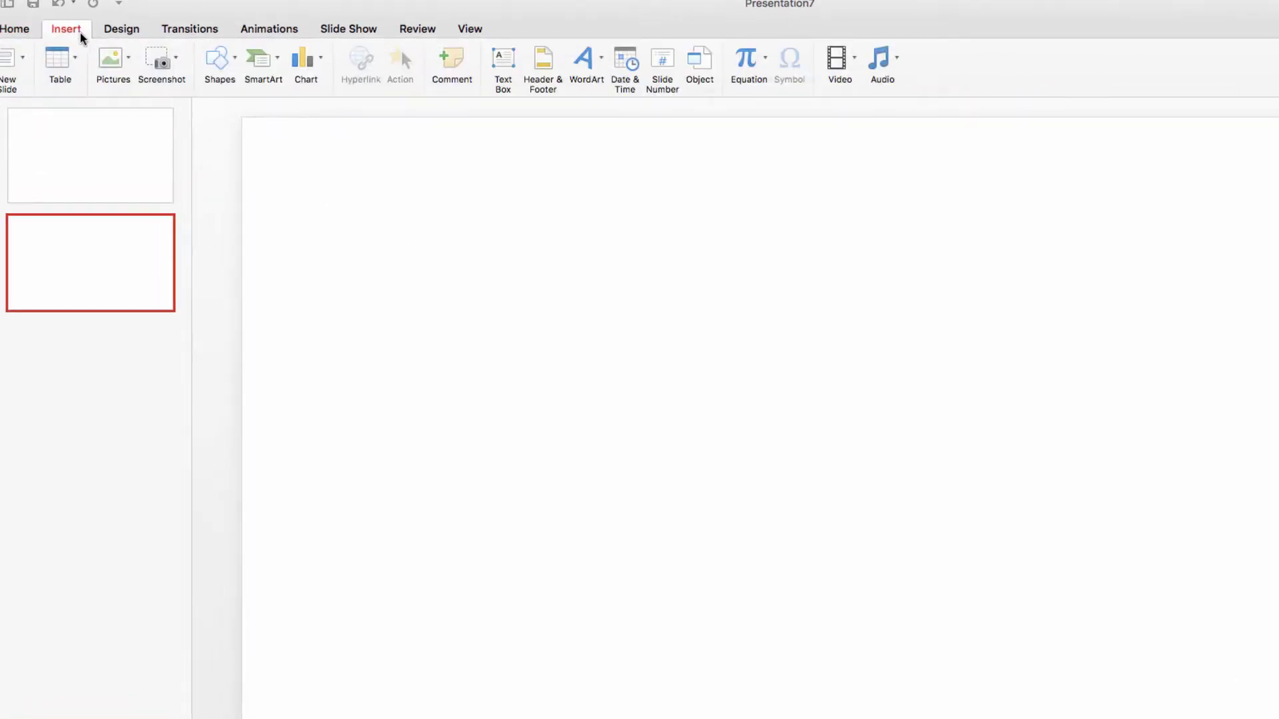
{"action": "left_click", "coordinate": [233, 64]}
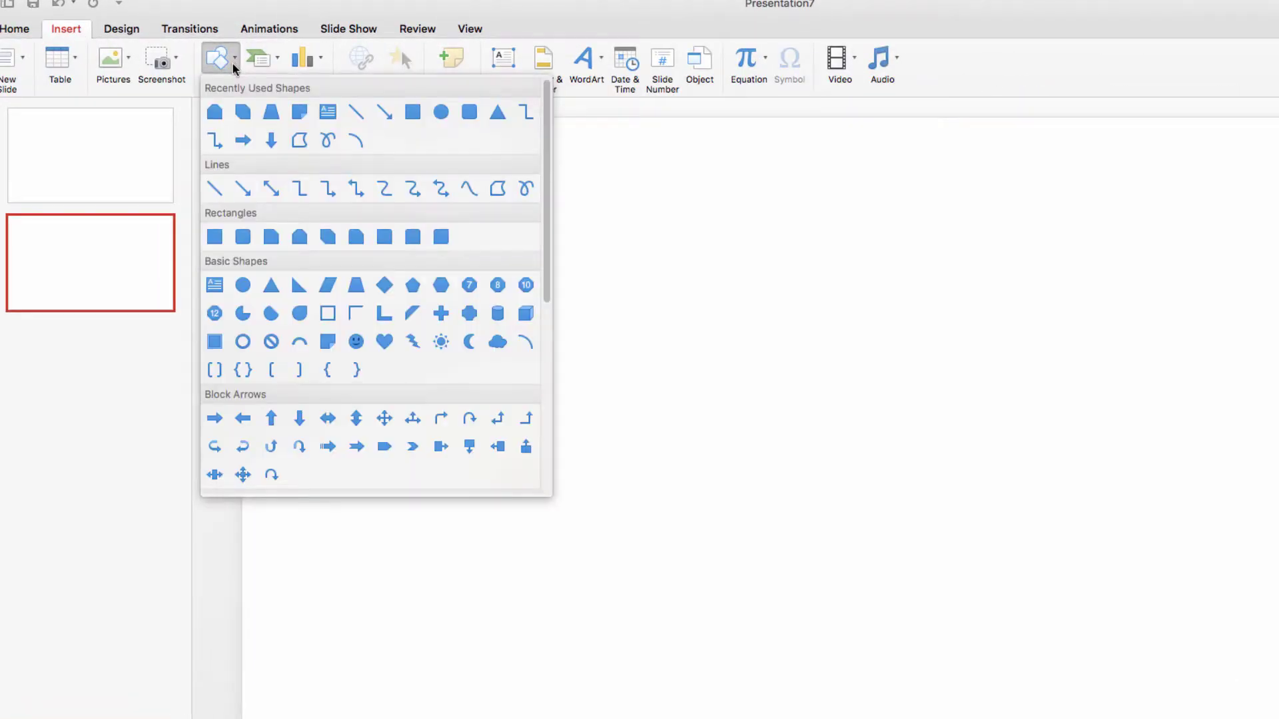
{"action": "left_click", "coordinate": [244, 112]}
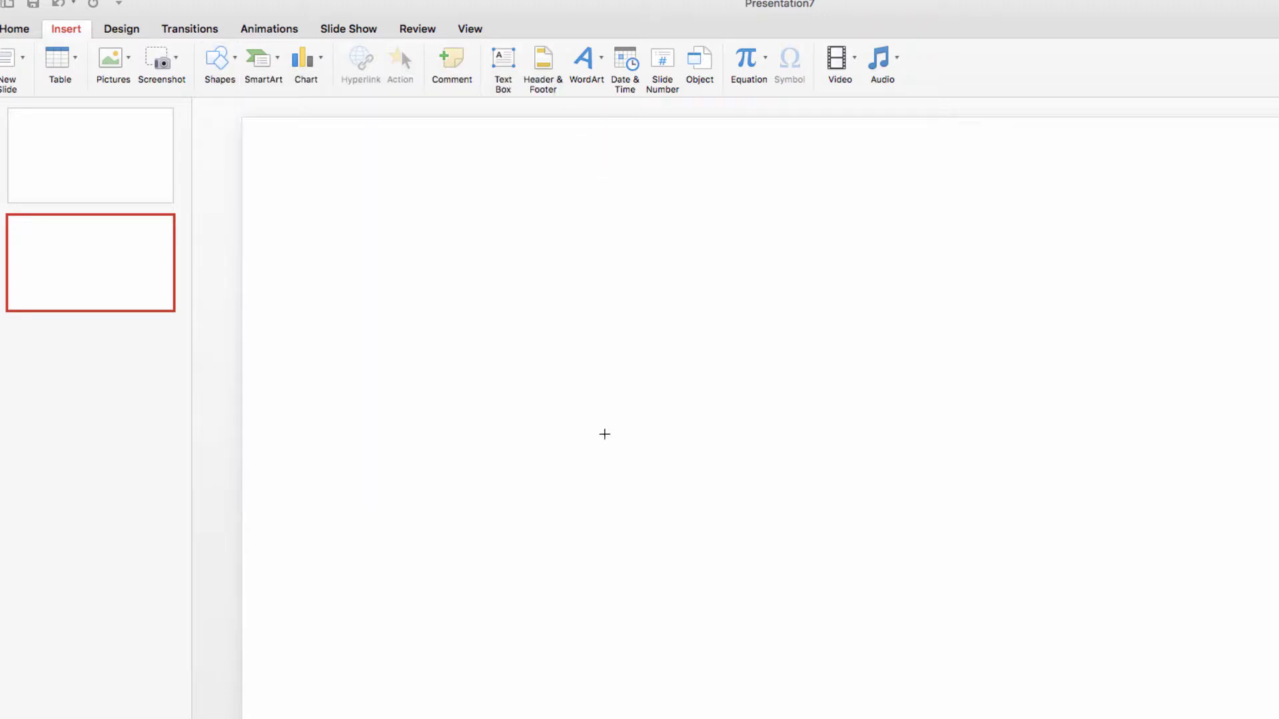
{"action": "left_click_drag", "start_coordinate": [458, 278], "coordinate": [834, 534]}
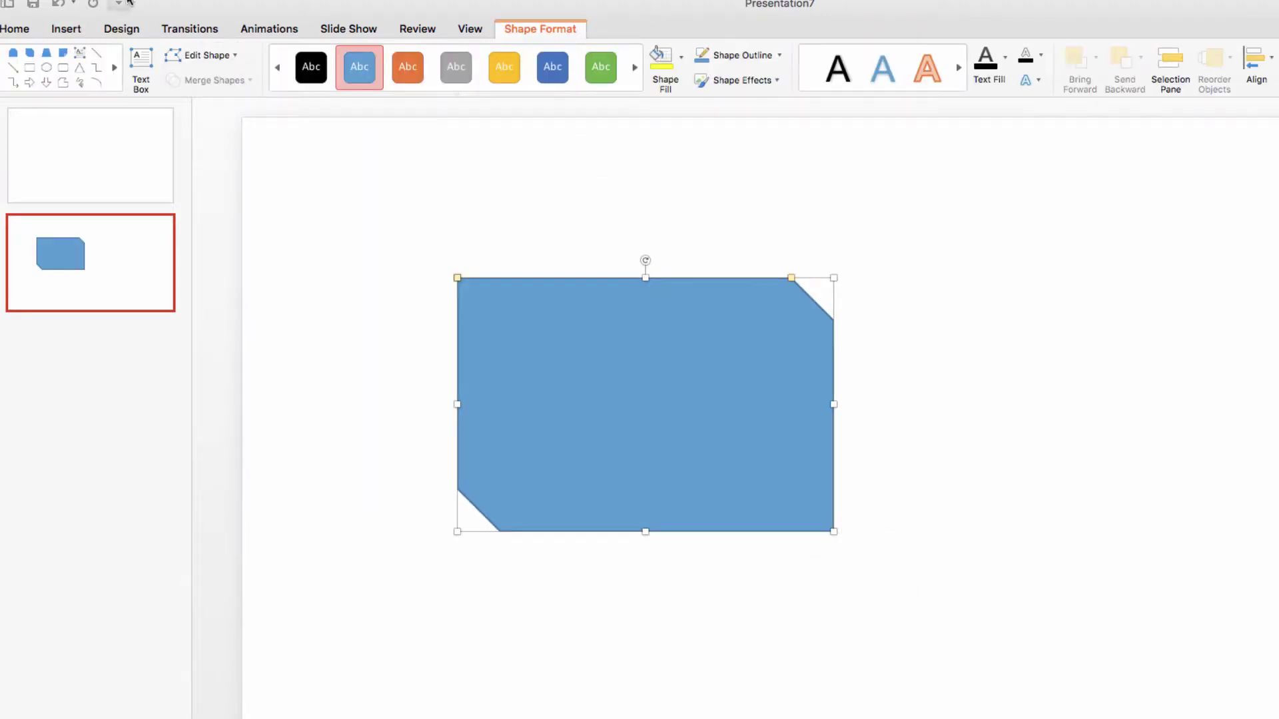
Draw a second snipped-corner rectangle and move it to overlap the first's lower right corner
{"action": "left_click", "coordinate": [66, 29]}
{"action": "left_click", "coordinate": [220, 64]}
{"action": "left_click", "coordinate": [242, 112]}
{"action": "left_click_drag", "start_coordinate": [896, 465], "coordinate": [1278, 718]}
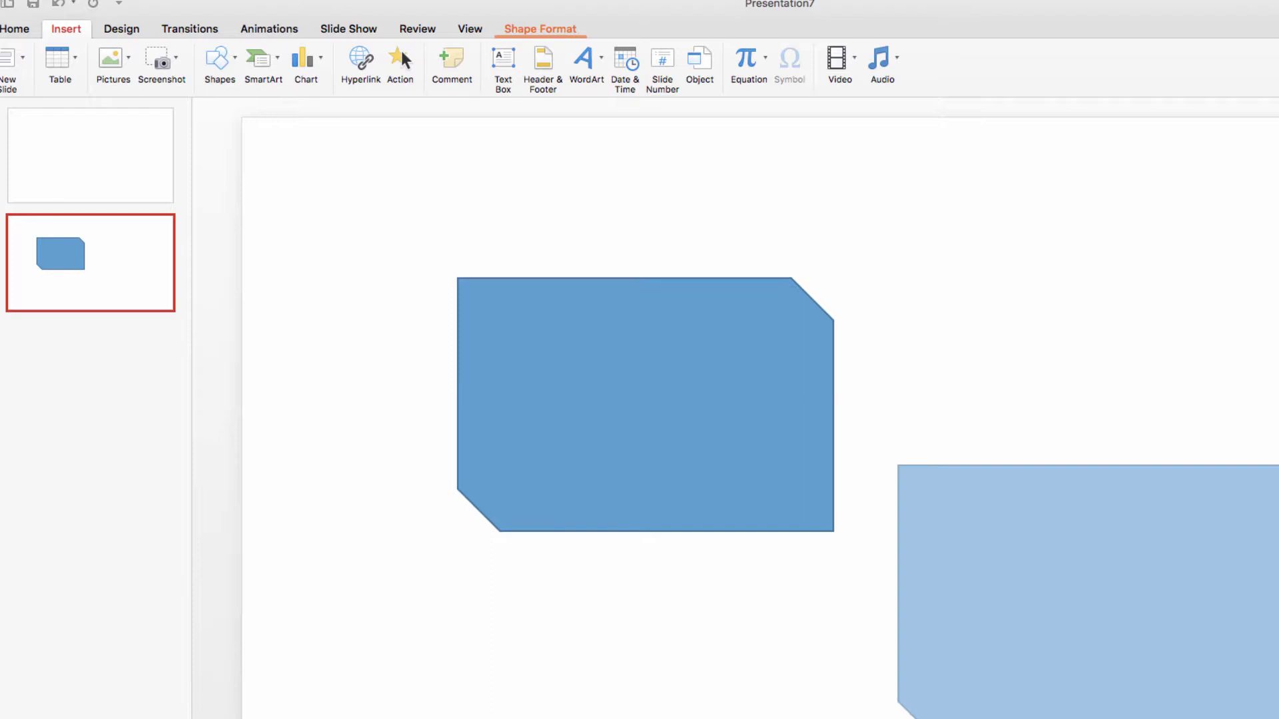
{"action": "left_click", "coordinate": [1190, 276]}
{"action": "mouse_move", "coordinate": [1055, 546]}
{"action": "left_mouse_down"}
{"action": "mouse_move", "coordinate": [1009, 559]}
{"action": "mouse_move", "coordinate": [900, 534]}
{"action": "left_mouse_up"}
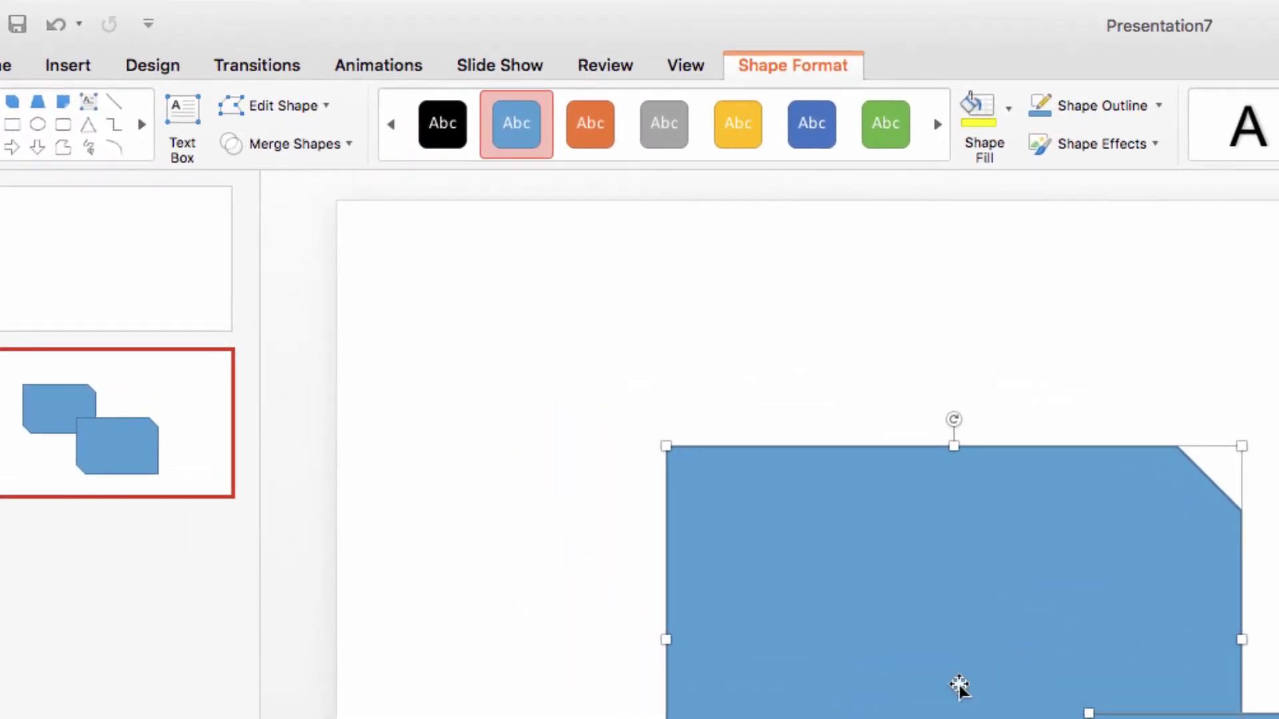
Merge the two selected rectangles into one shape with Union
{"action": "left_click", "coordinate": [346, 146]}
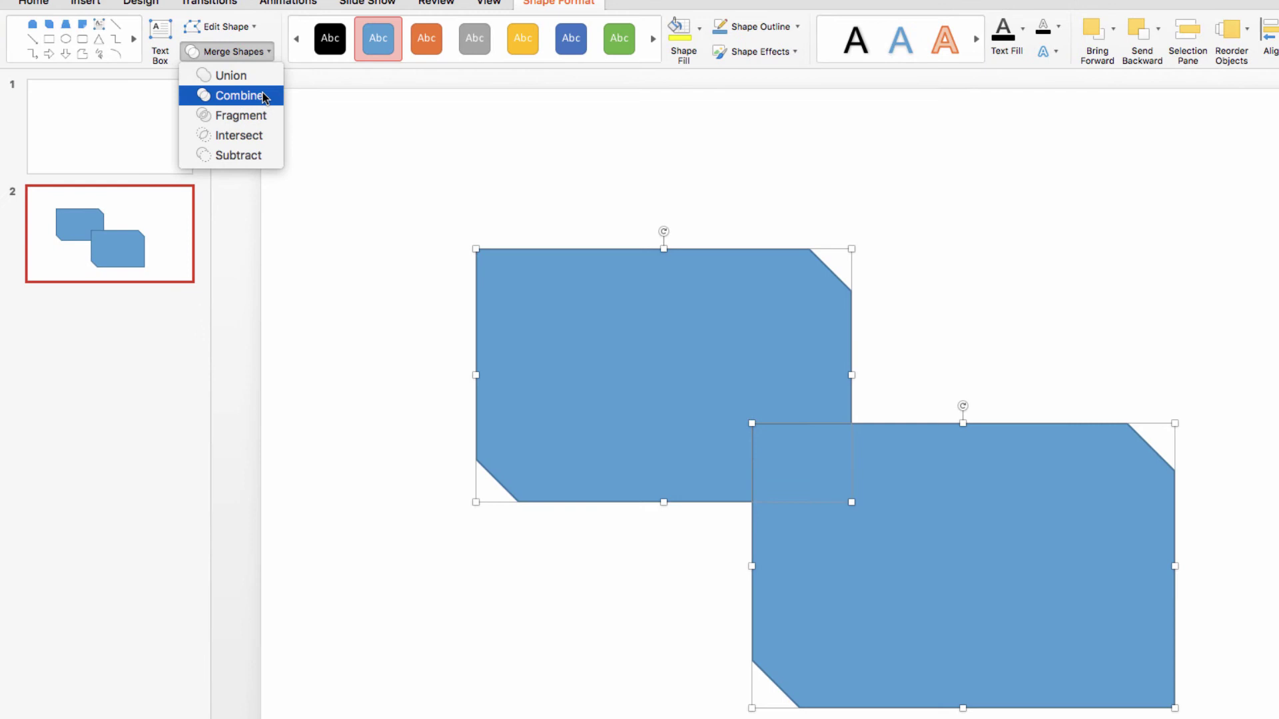
{"action": "left_click", "coordinate": [263, 76]}
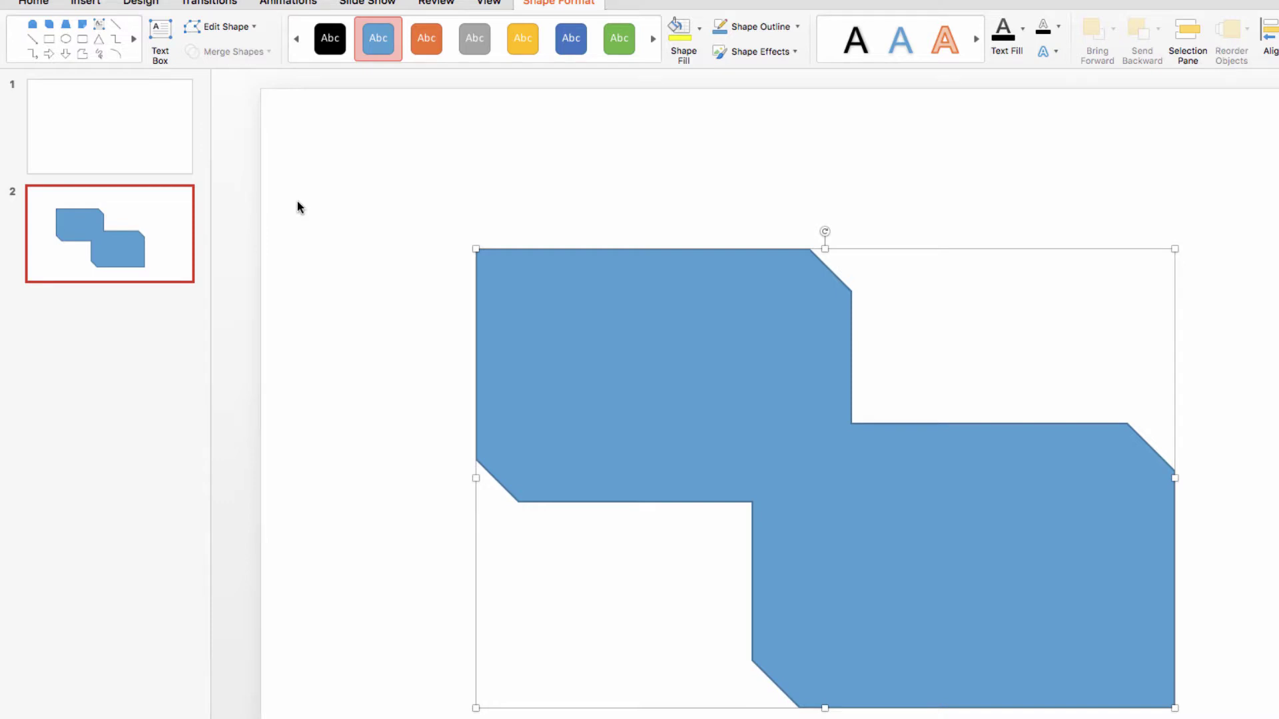
Undo the union, try the Combine merge on the rectangles, then undo it
{"action": "key", "text": "super+z"}
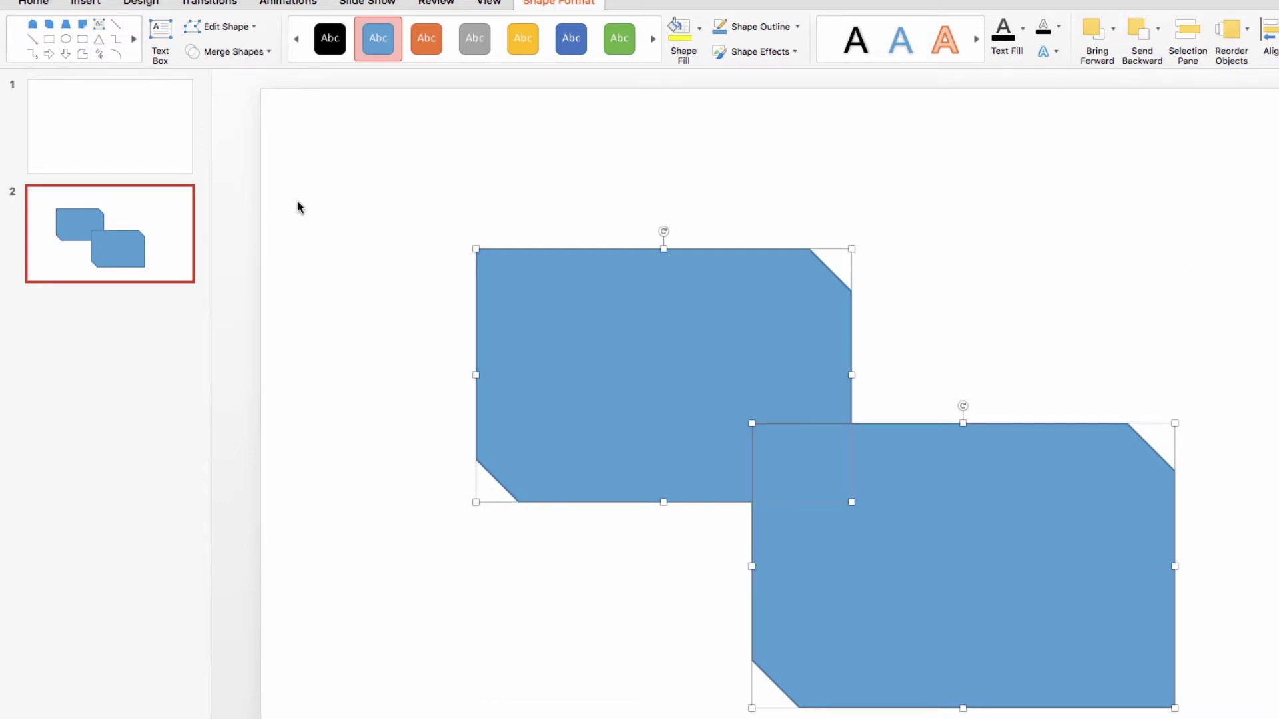
{"action": "left_click", "coordinate": [266, 51]}
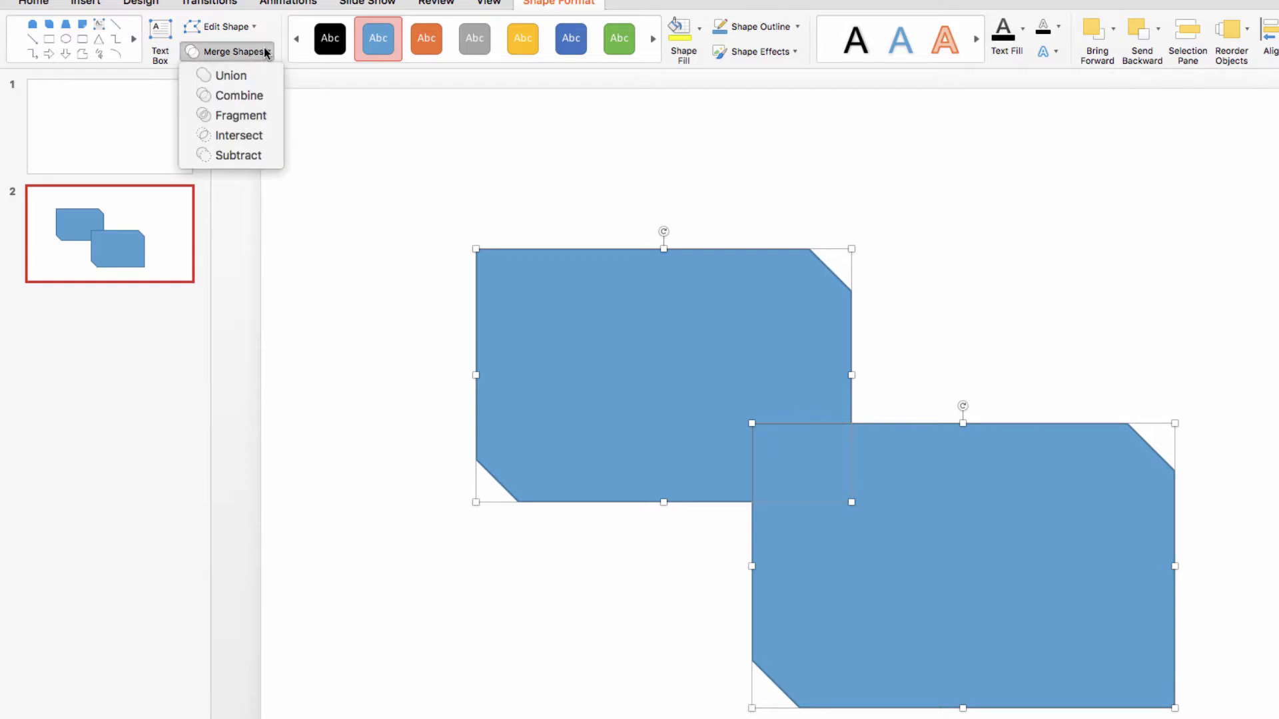
{"action": "left_click", "coordinate": [268, 95]}
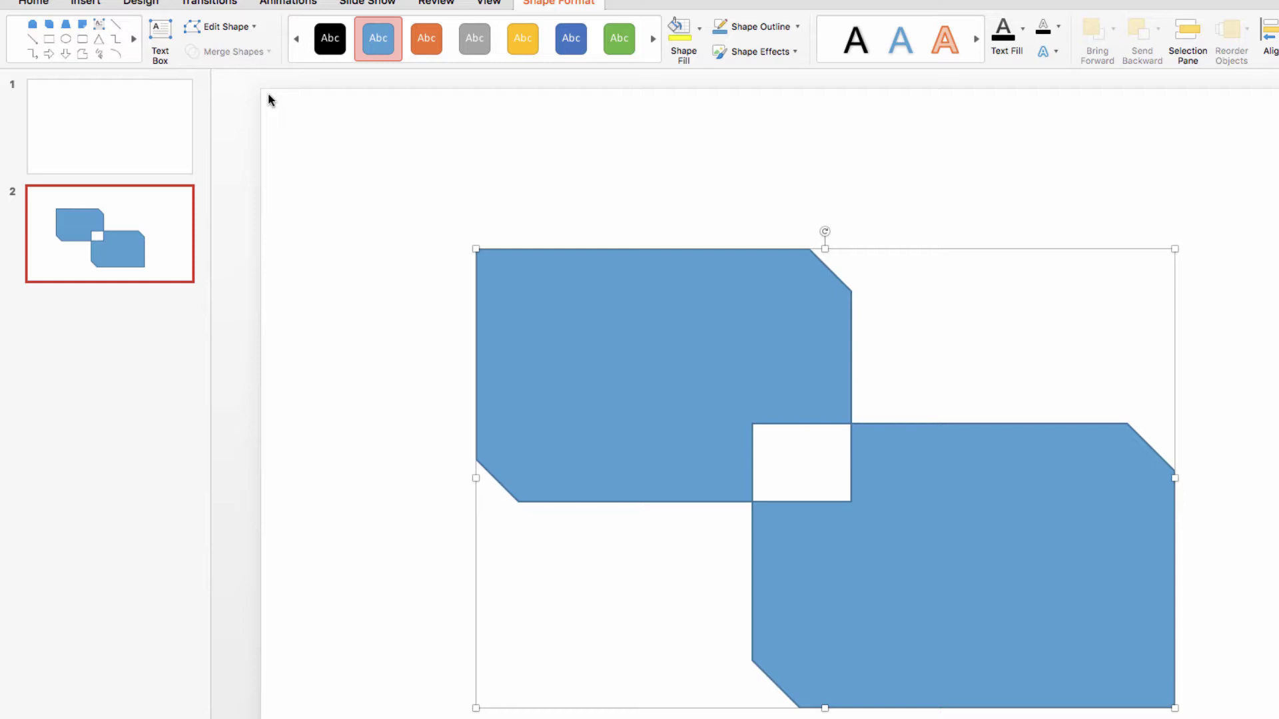
{"action": "key", "text": "cmd+z"}
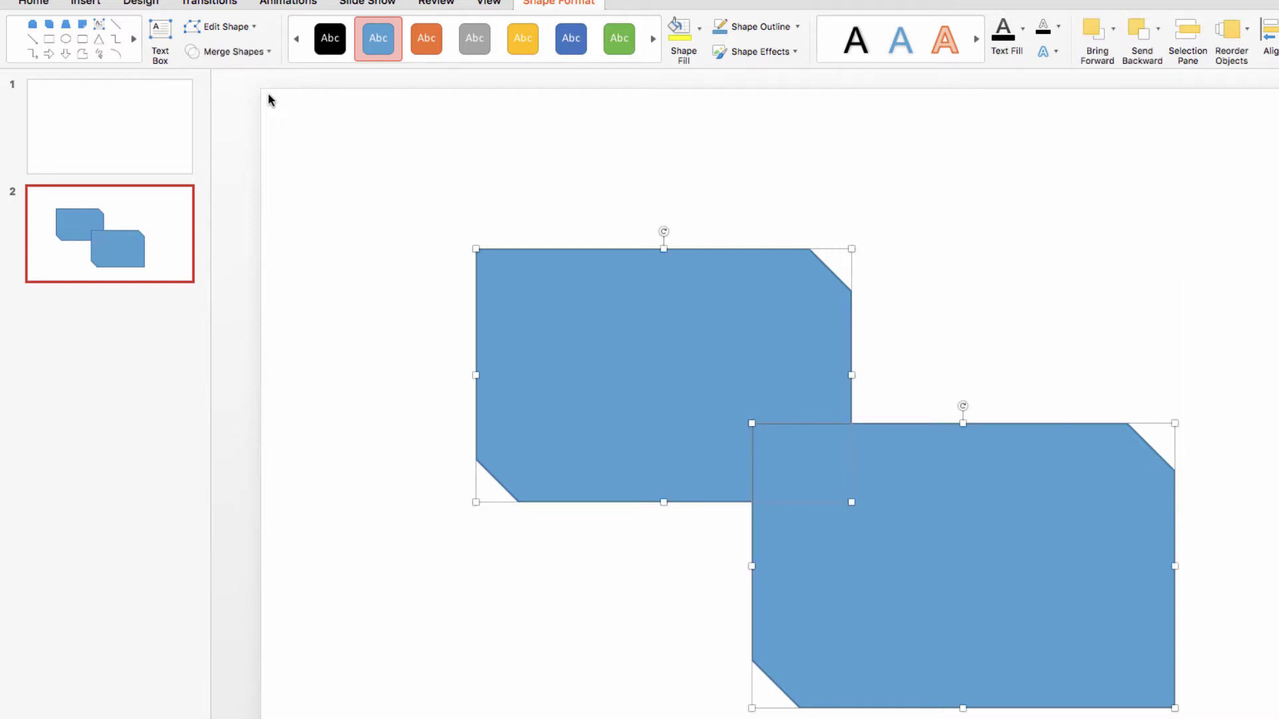
Try Fragment and undo it, then reduce the rectangles to their overlap with Intersect
{"action": "left_click", "coordinate": [265, 52]}
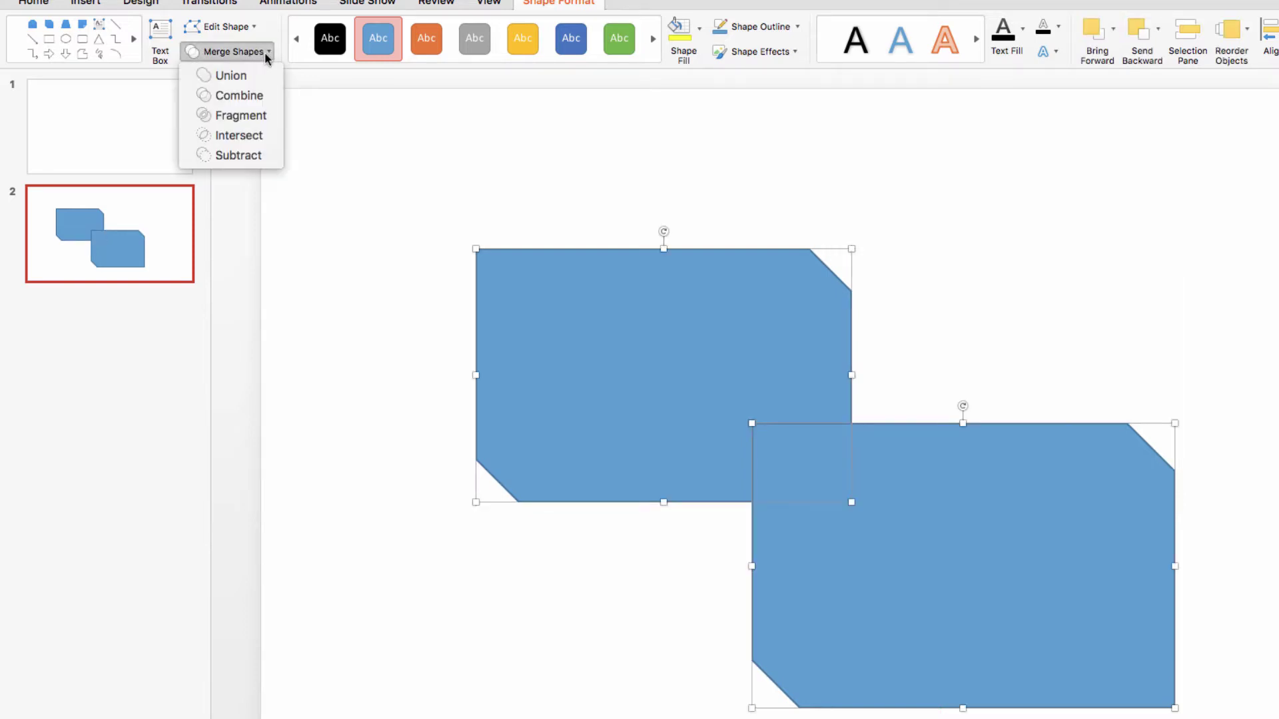
{"action": "left_click", "coordinate": [266, 117]}
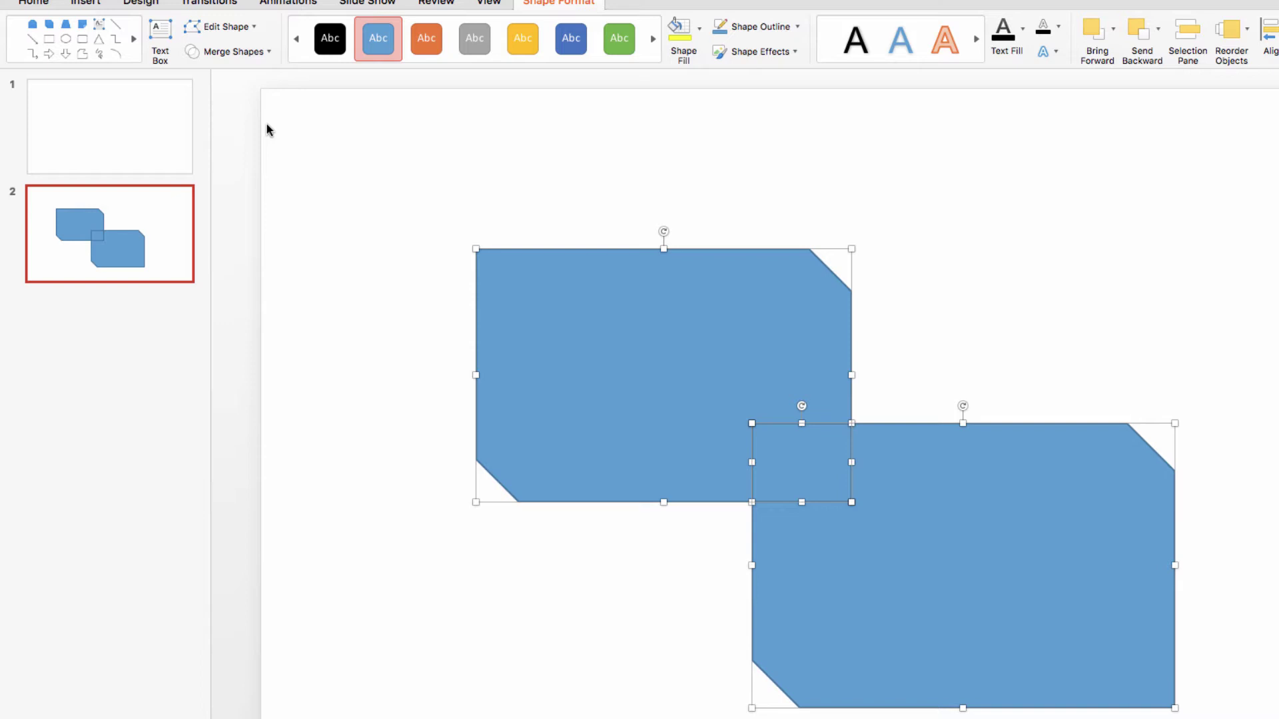
{"action": "key", "text": "cmd+z"}
{"action": "left_click", "coordinate": [264, 52]}
{"action": "left_click", "coordinate": [263, 133]}
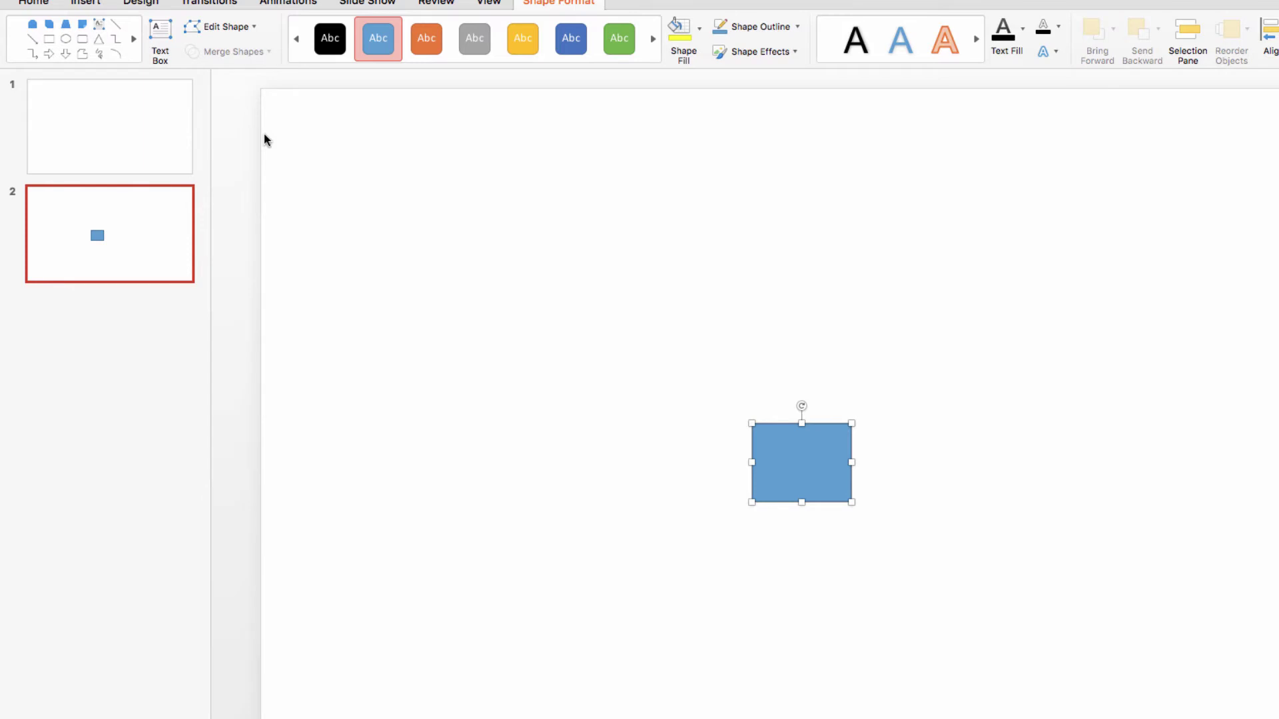
Undo the intersect, try Subtract on the rectangles, then undo that too
{"action": "key", "text": "super+z"}
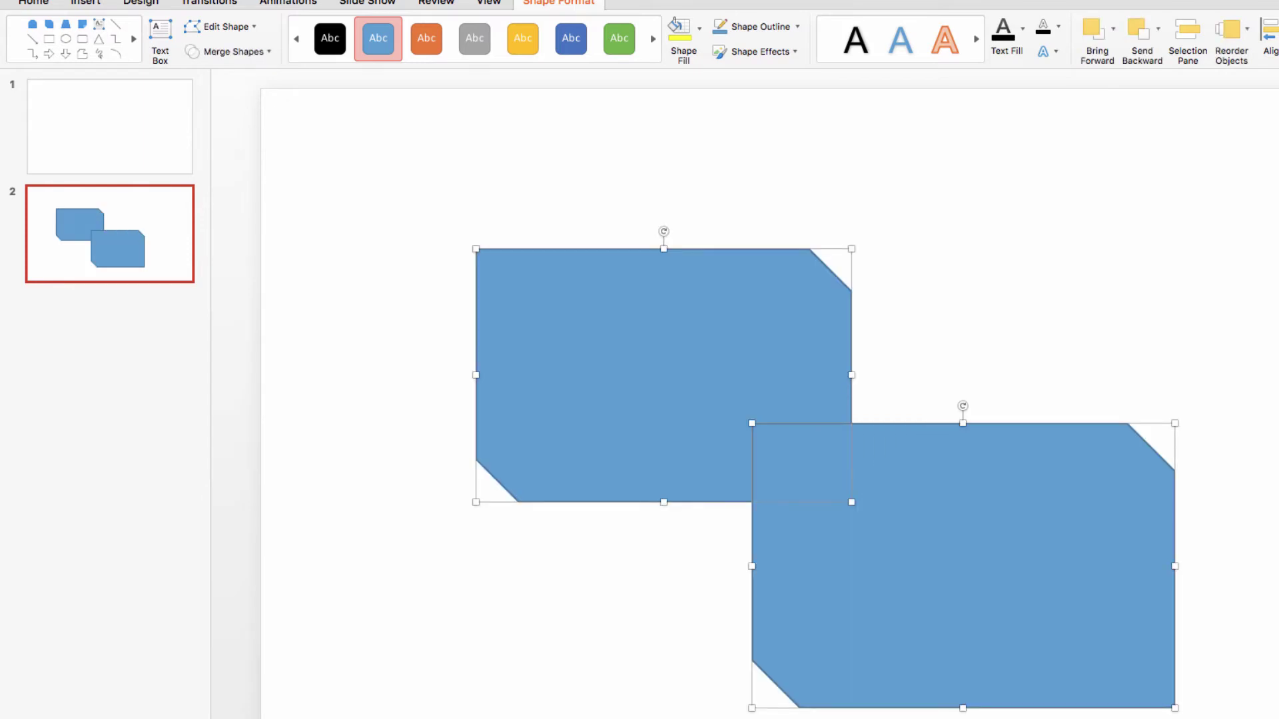
{"action": "left_click", "coordinate": [266, 52]}
{"action": "left_click", "coordinate": [237, 155]}
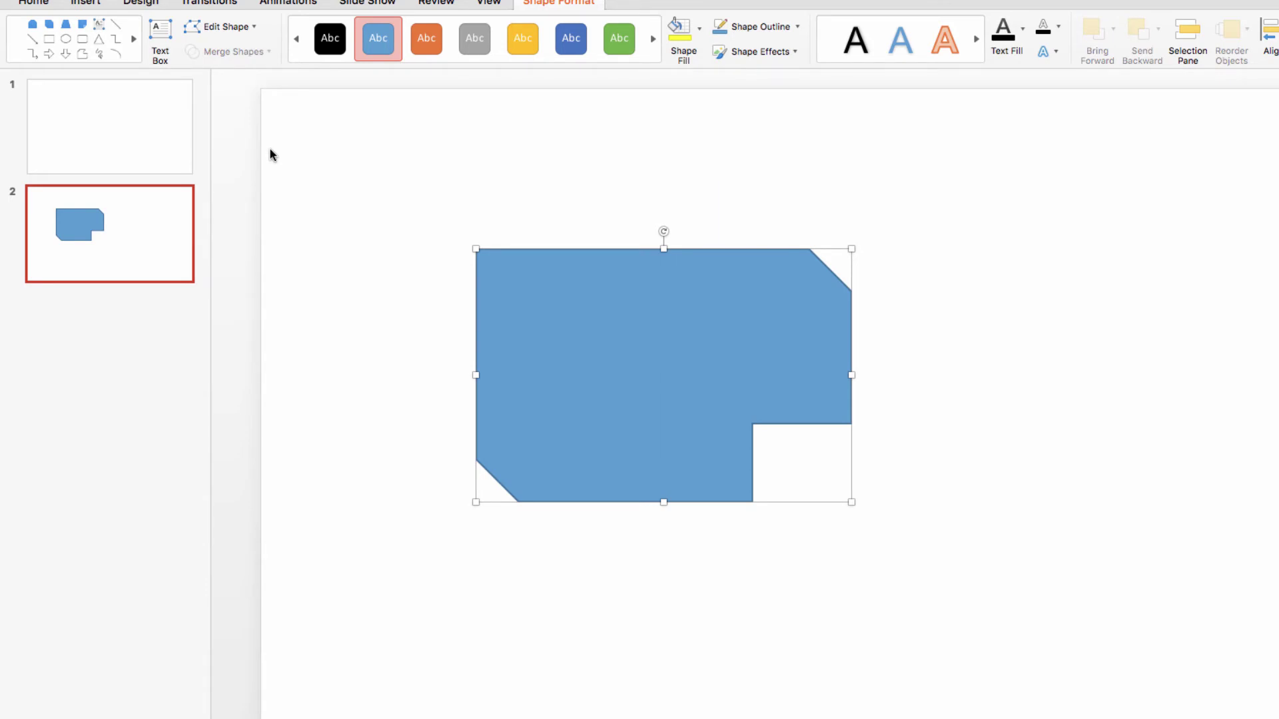
{"action": "key", "text": "super+z"}
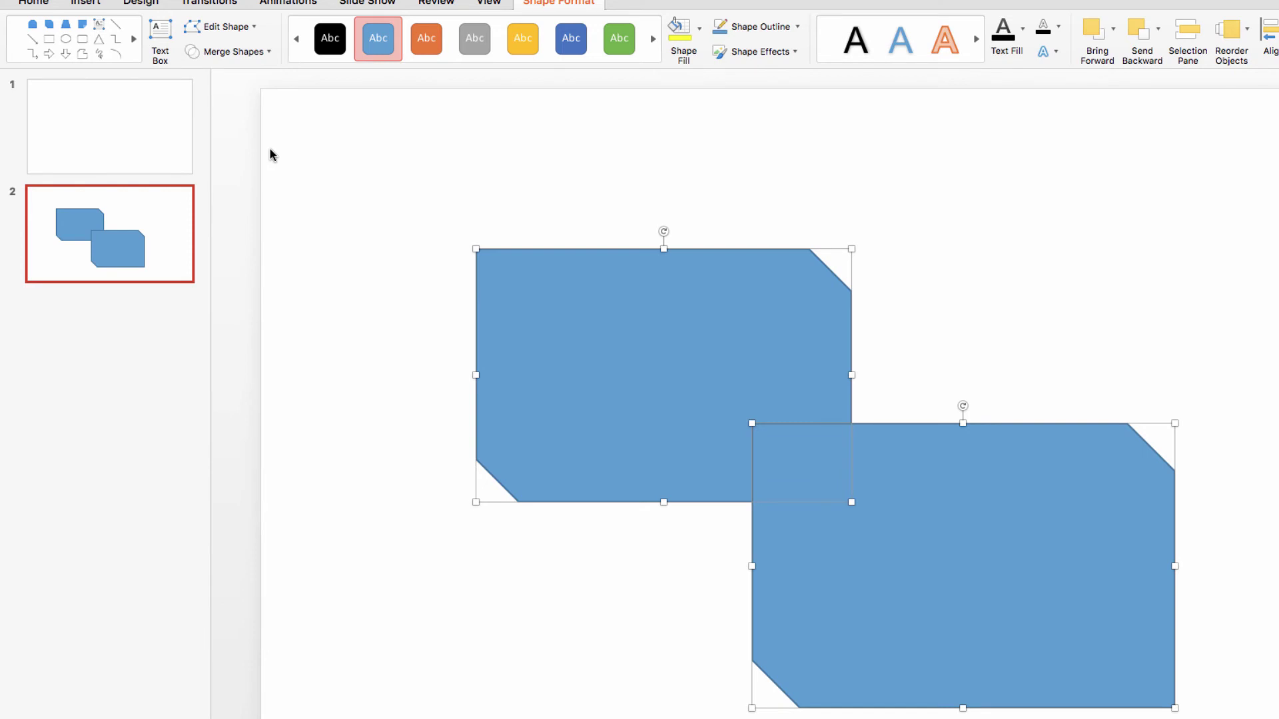
Unite both rectangles into one stepped shape with Union
{"action": "left_click", "coordinate": [261, 50]}
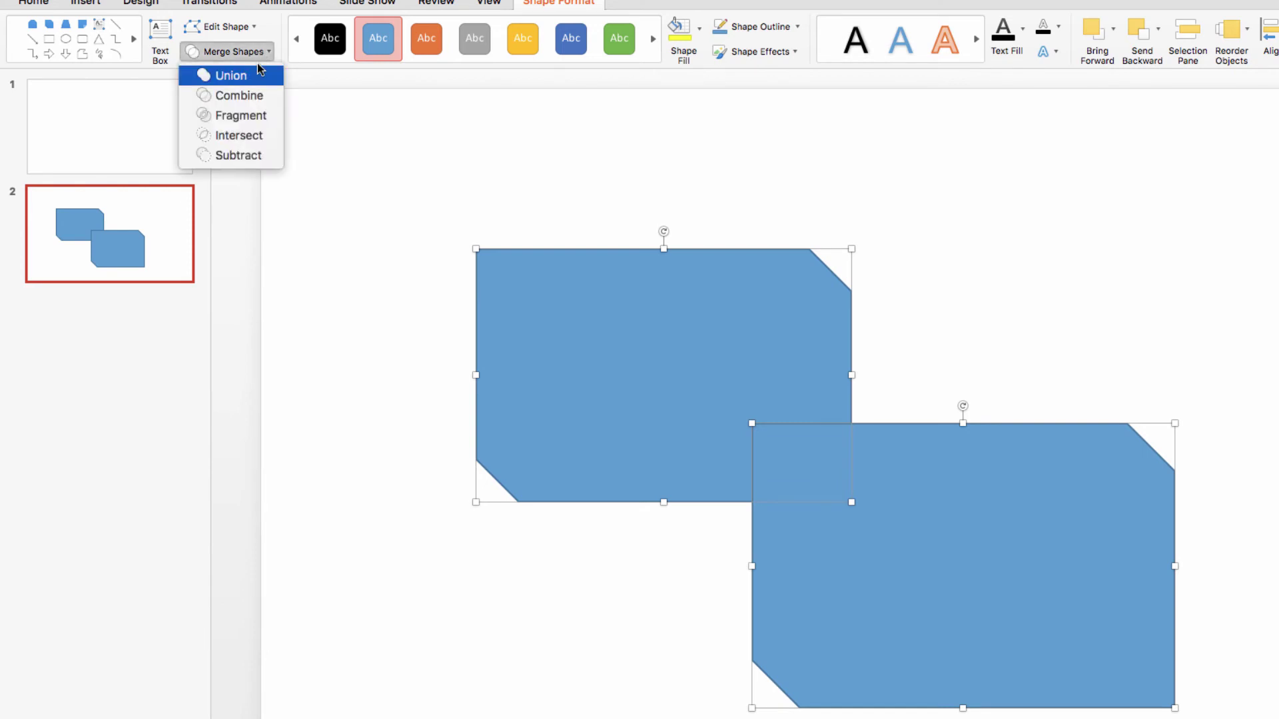
{"action": "left_click", "coordinate": [256, 77]}
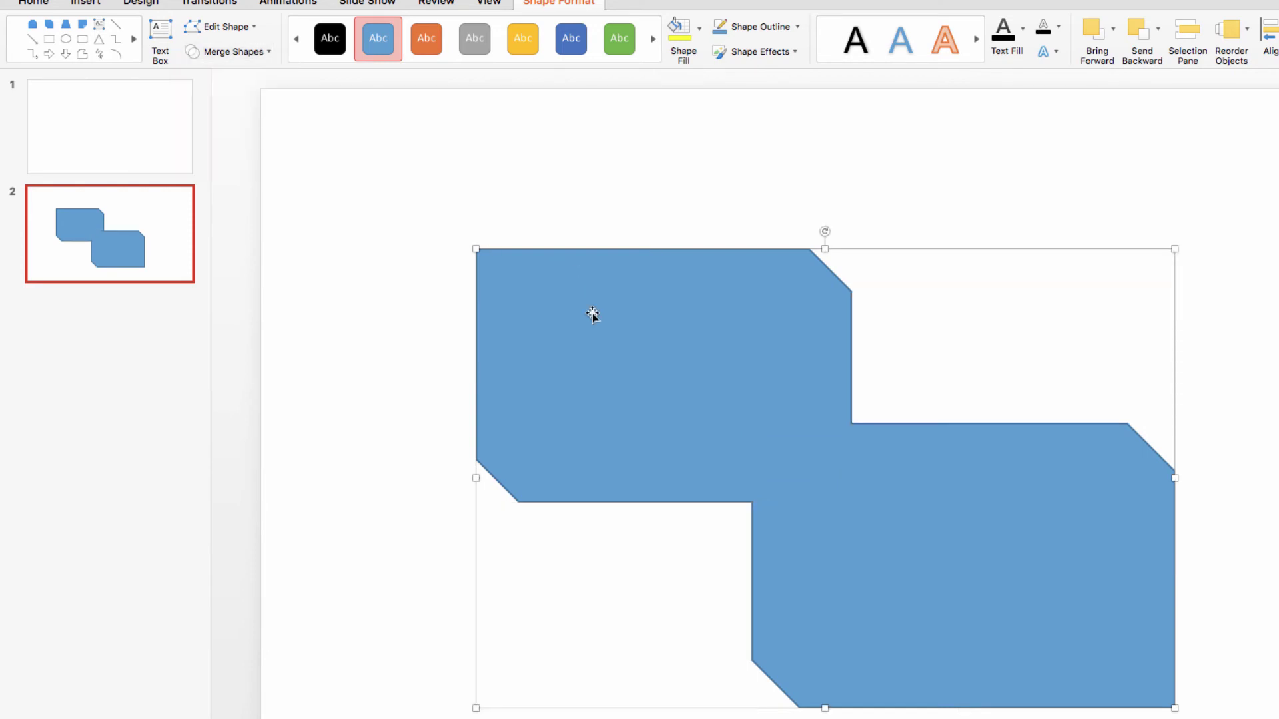
Move the merged stepped shape slightly right and deselect it
{"action": "mouse_move", "coordinate": [621, 375]}
{"action": "left_mouse_down"}
{"action": "mouse_move", "coordinate": [703, 317]}
{"action": "mouse_move", "coordinate": [776, 322]}
{"action": "mouse_move", "coordinate": [743, 370]}
{"action": "left_mouse_up"}
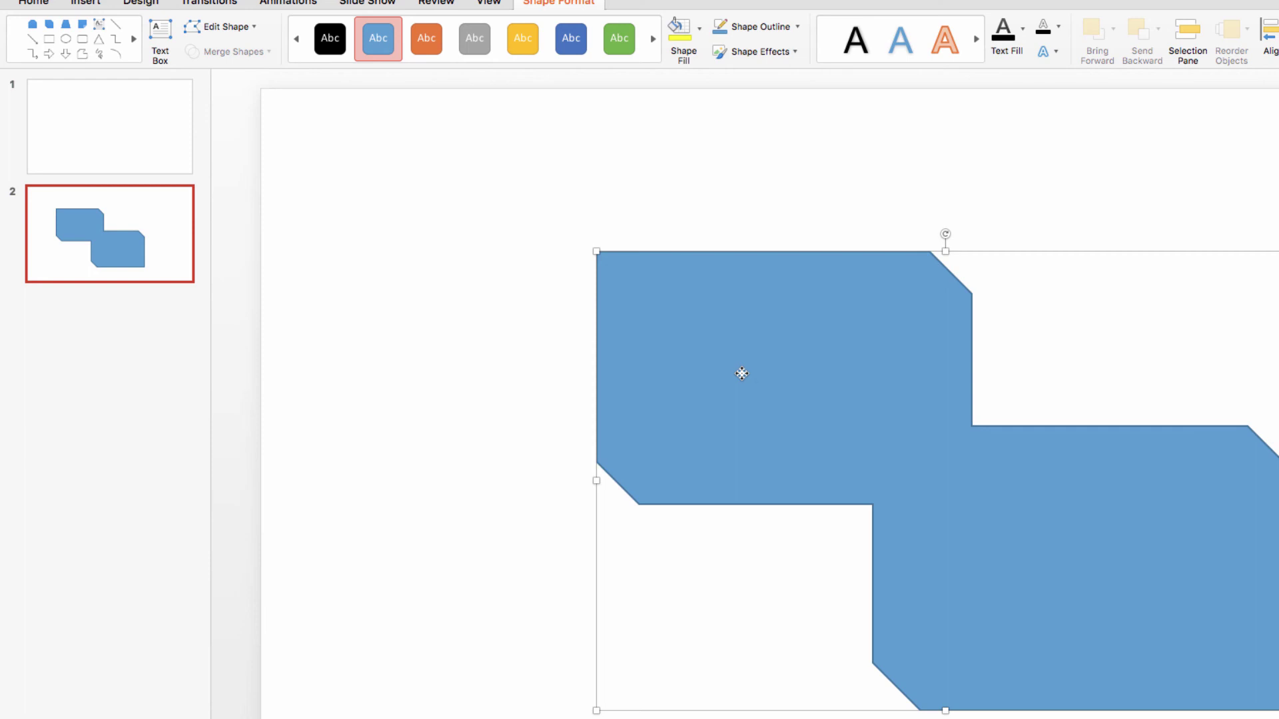
{"action": "left_click", "coordinate": [406, 353]}
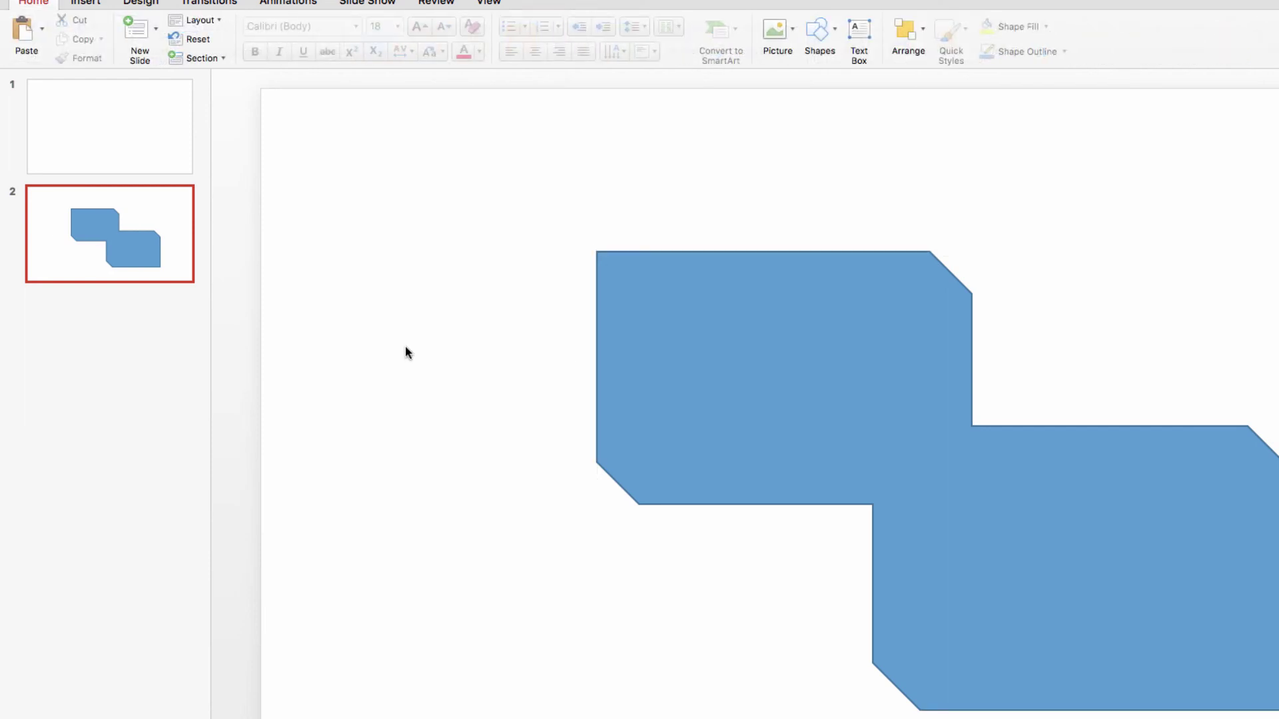